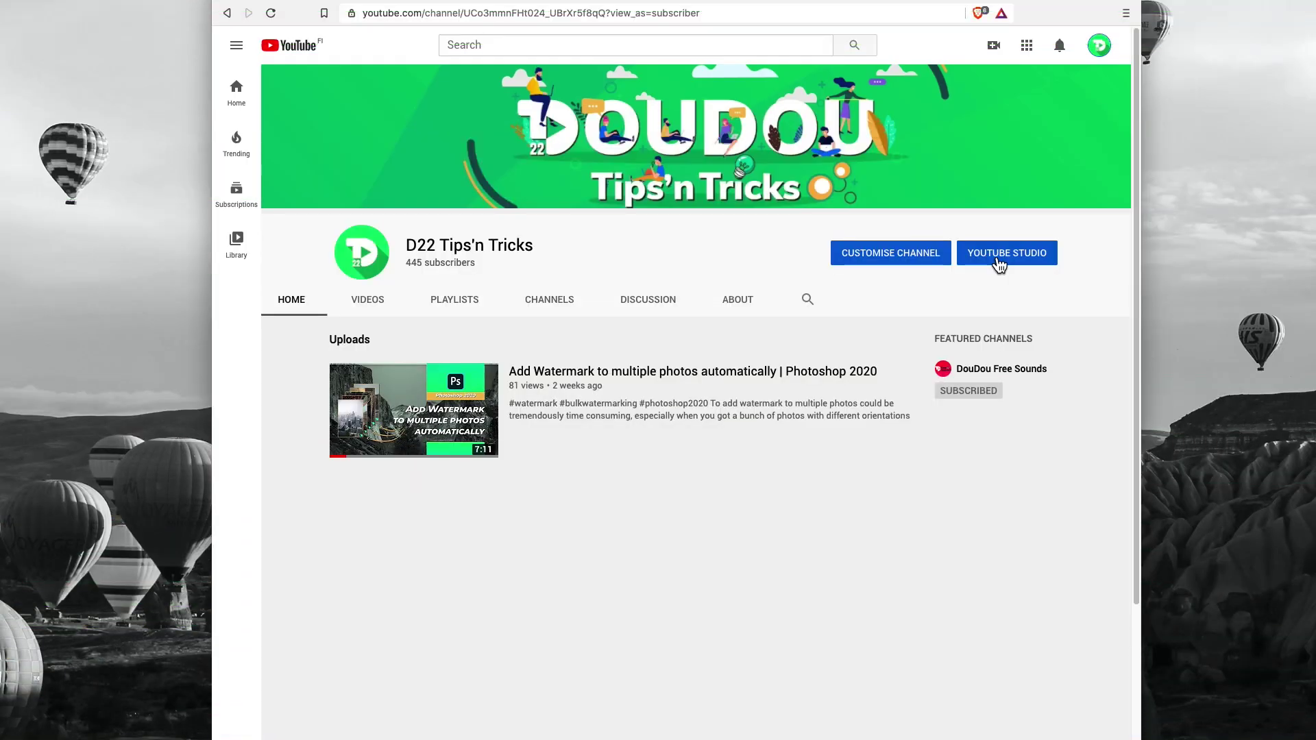
# - From YouTube Studio, create a public playlist named 'Give your playlist a name'
pyautogui.click(998, 260)
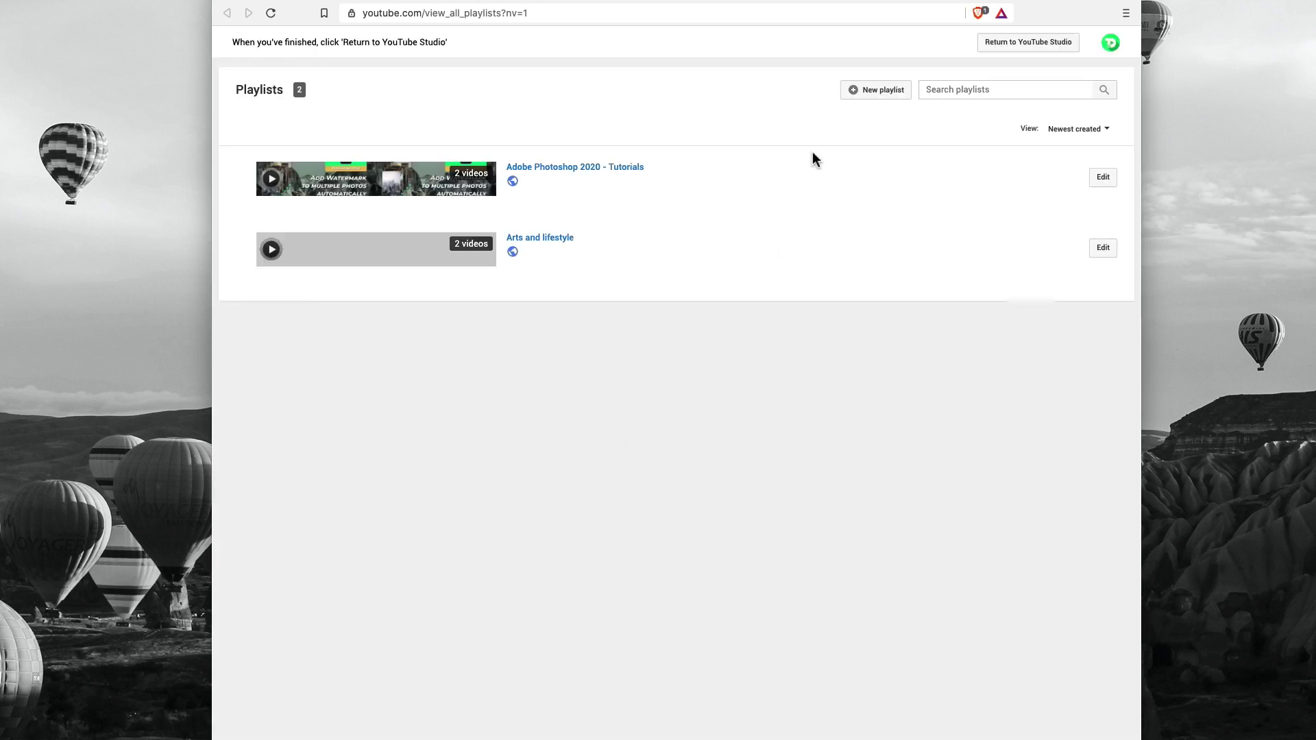
pyautogui.click(889, 103)
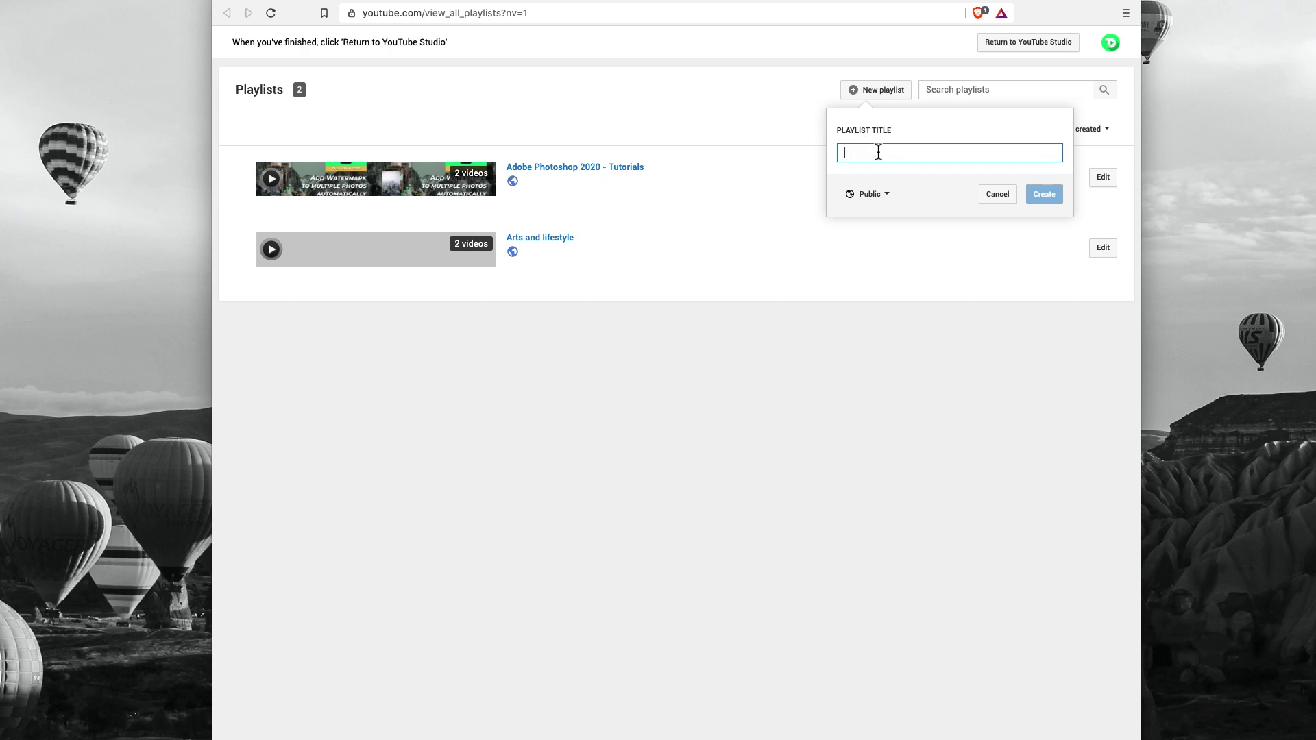
pyautogui.write('Give y')
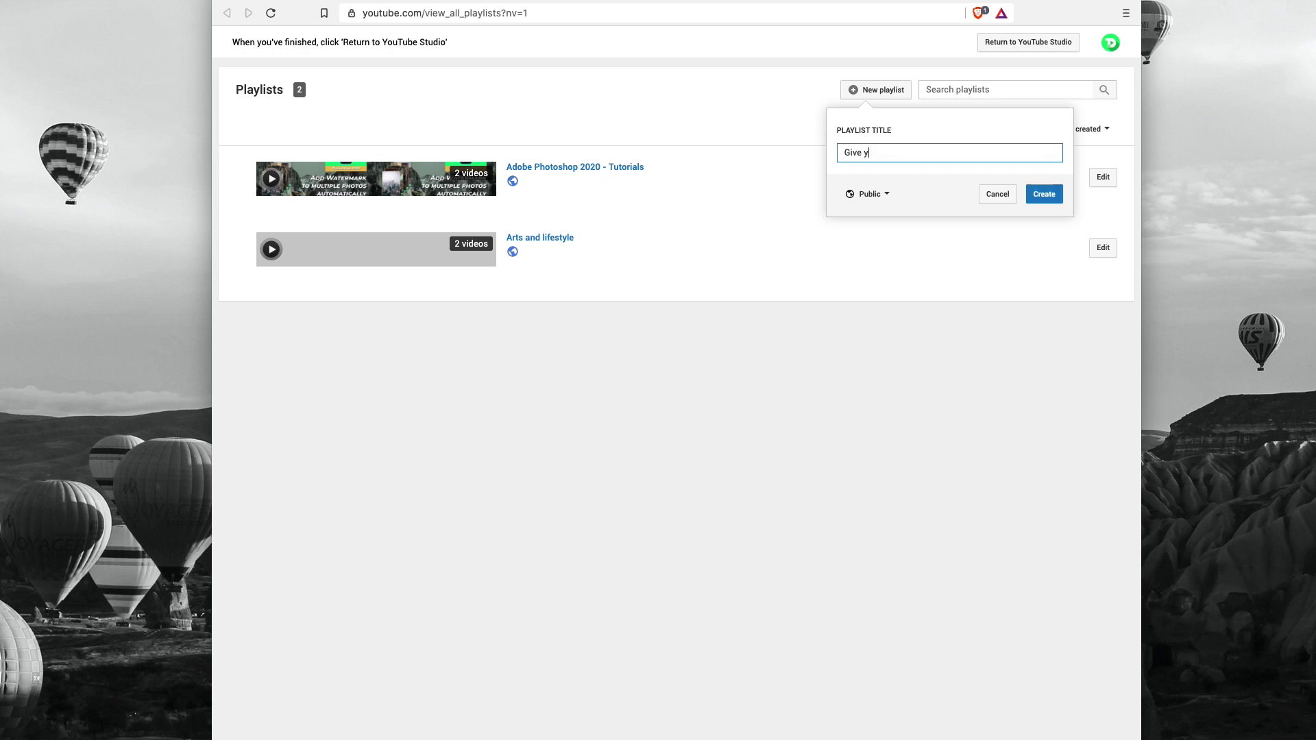
pyautogui.write('our playlist a name')
pyautogui.click(910, 180)
pyautogui.click(896, 194)
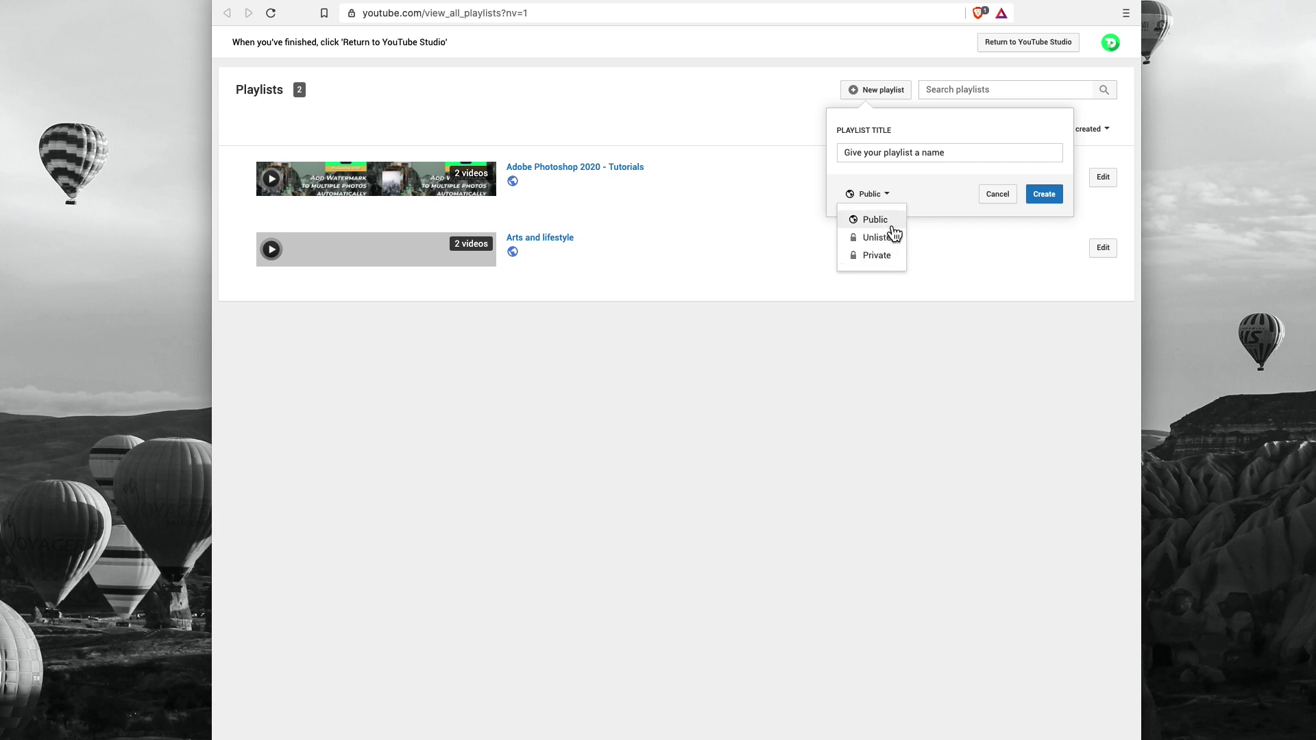
pyautogui.click(891, 226)
pyautogui.click(1049, 198)
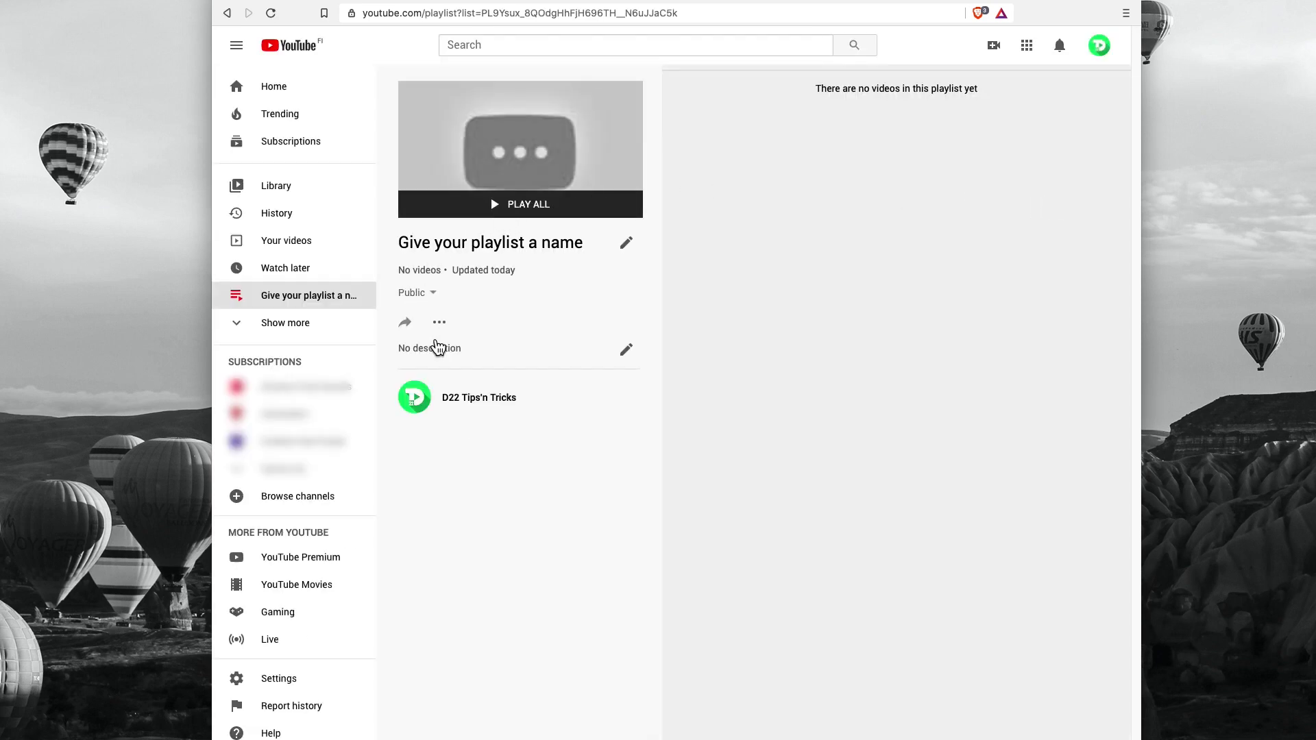
# - Set the playlist description to 'Add description. This is good for YouTube SEO'
pyautogui.click(625, 350)
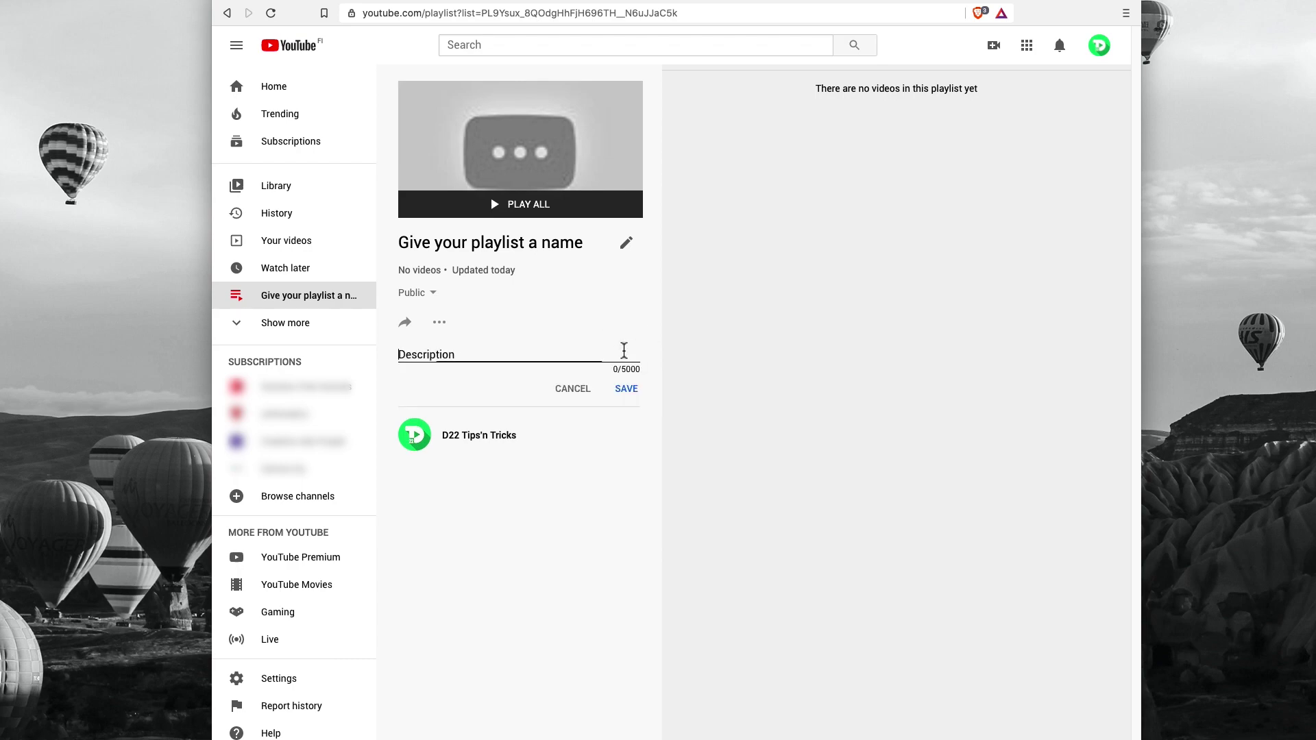
pyautogui.write('Add')
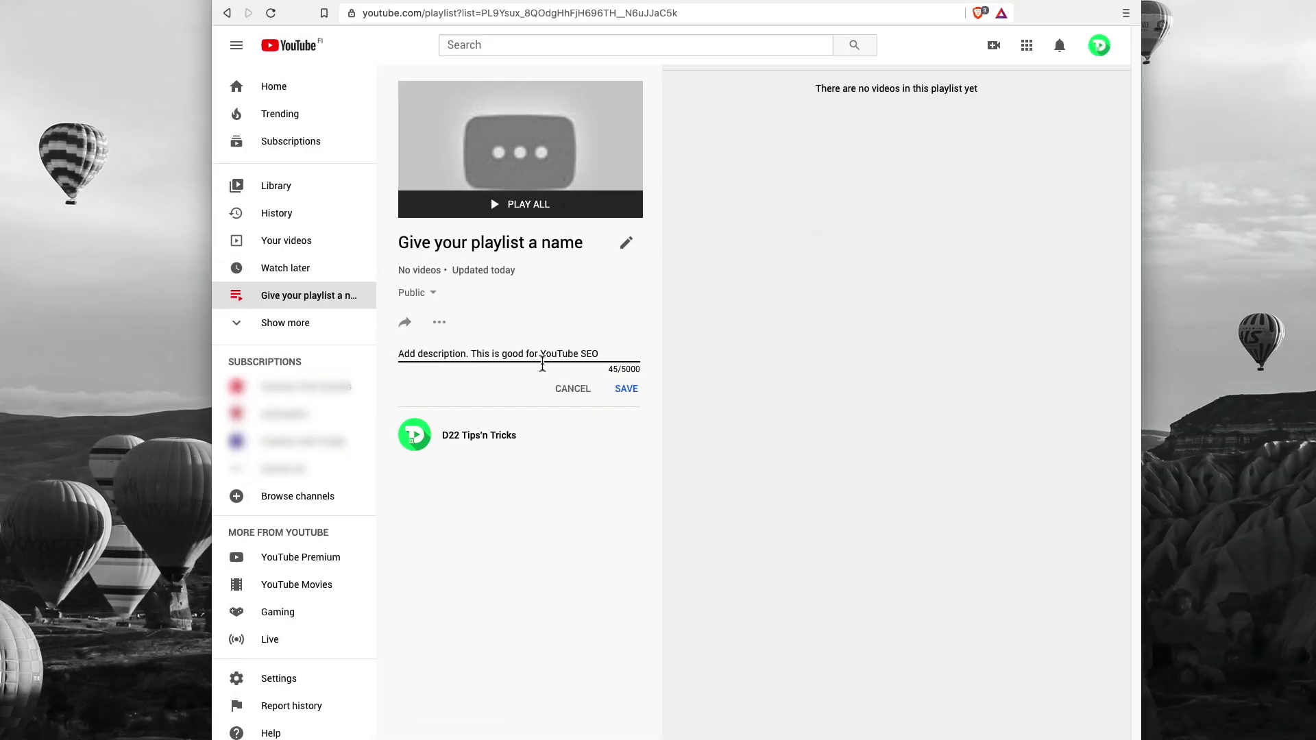
pyautogui.click(626, 390)
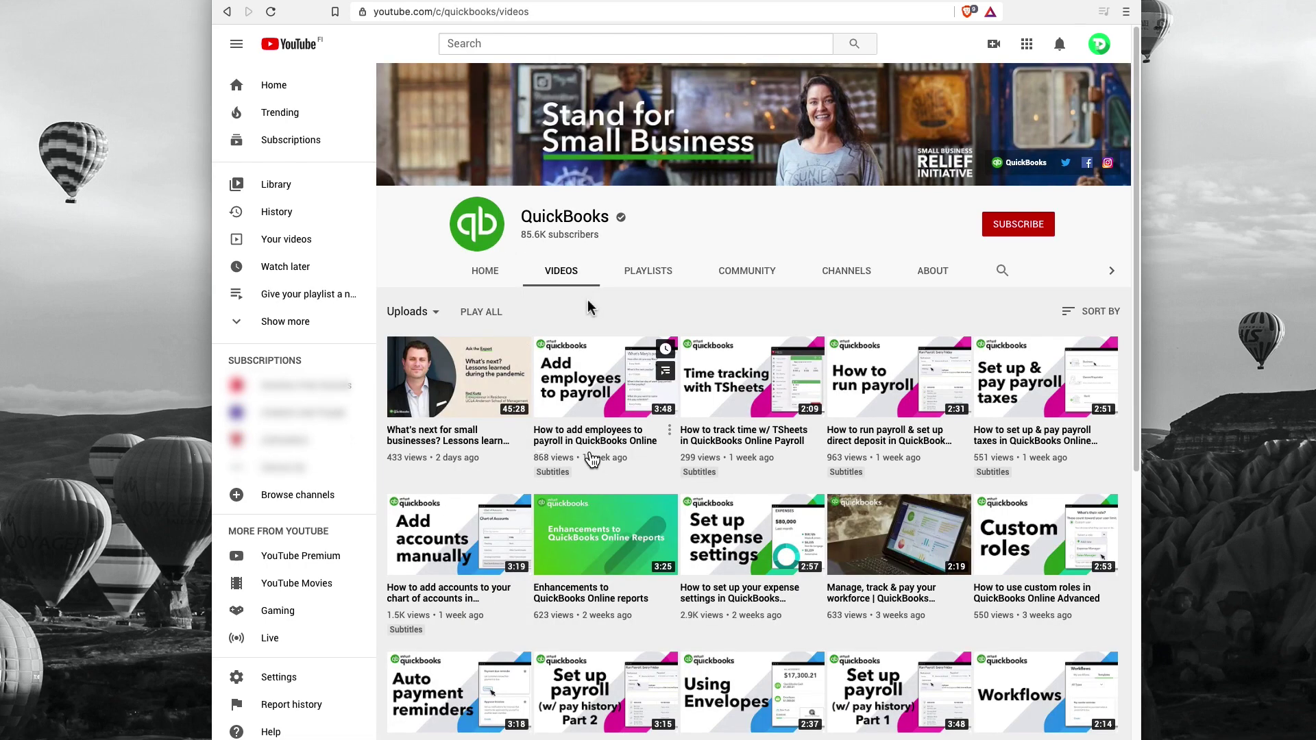
# - Save the QuickBooks payroll video to 'Give your playlist a name' and reload the playlist page
pyautogui.scroll(-1, 452, 374)
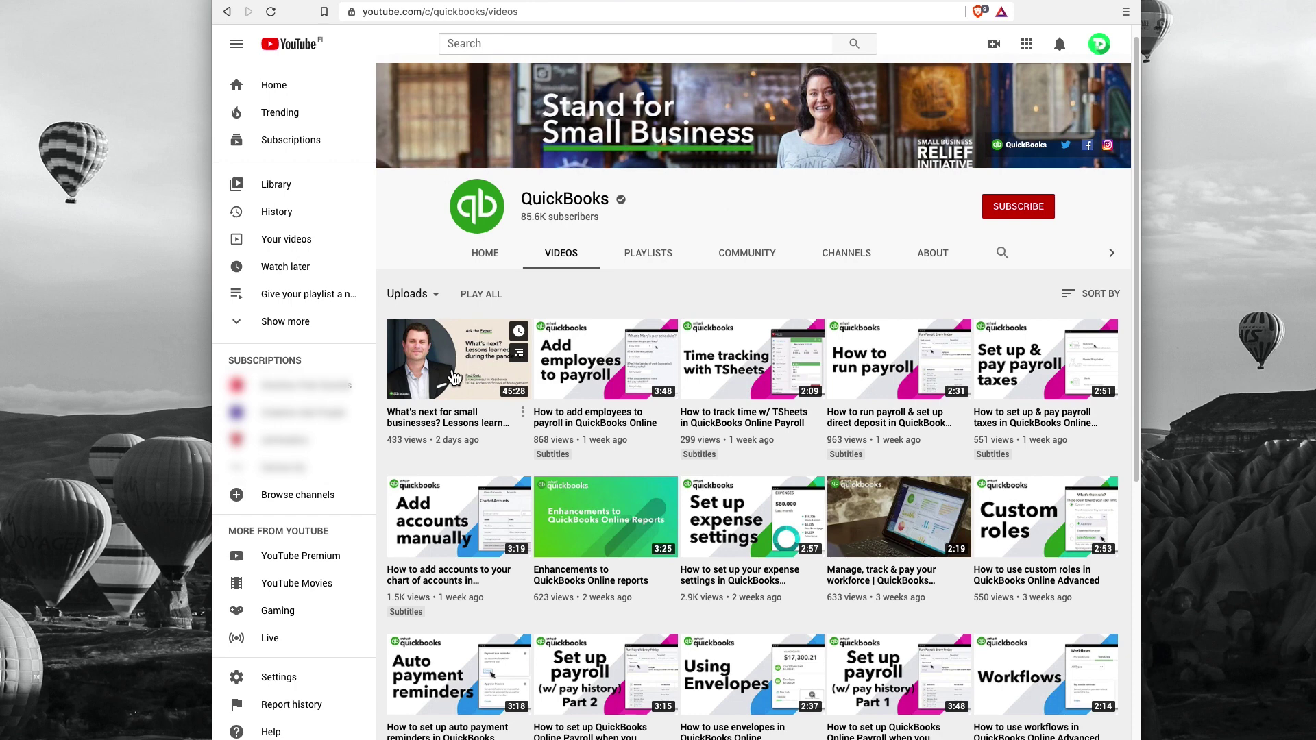
pyautogui.scroll(-1, 453, 377)
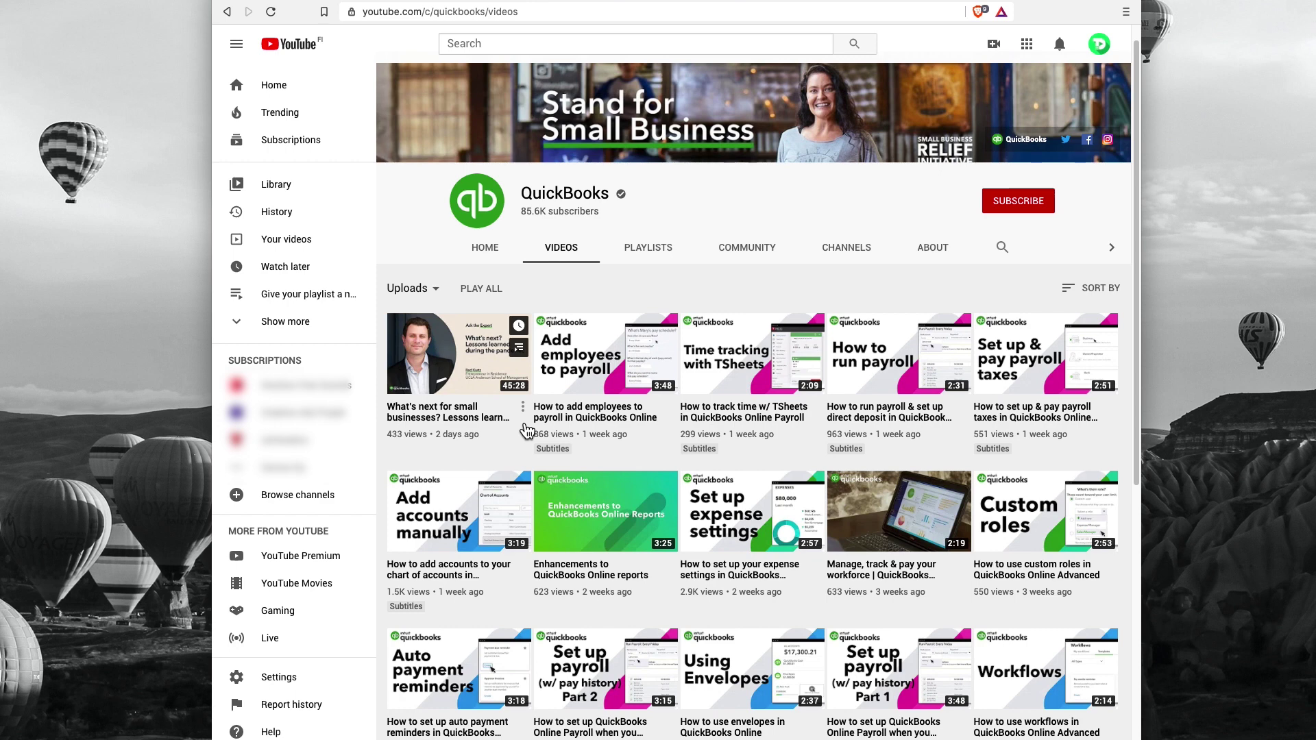
pyautogui.click(522, 407)
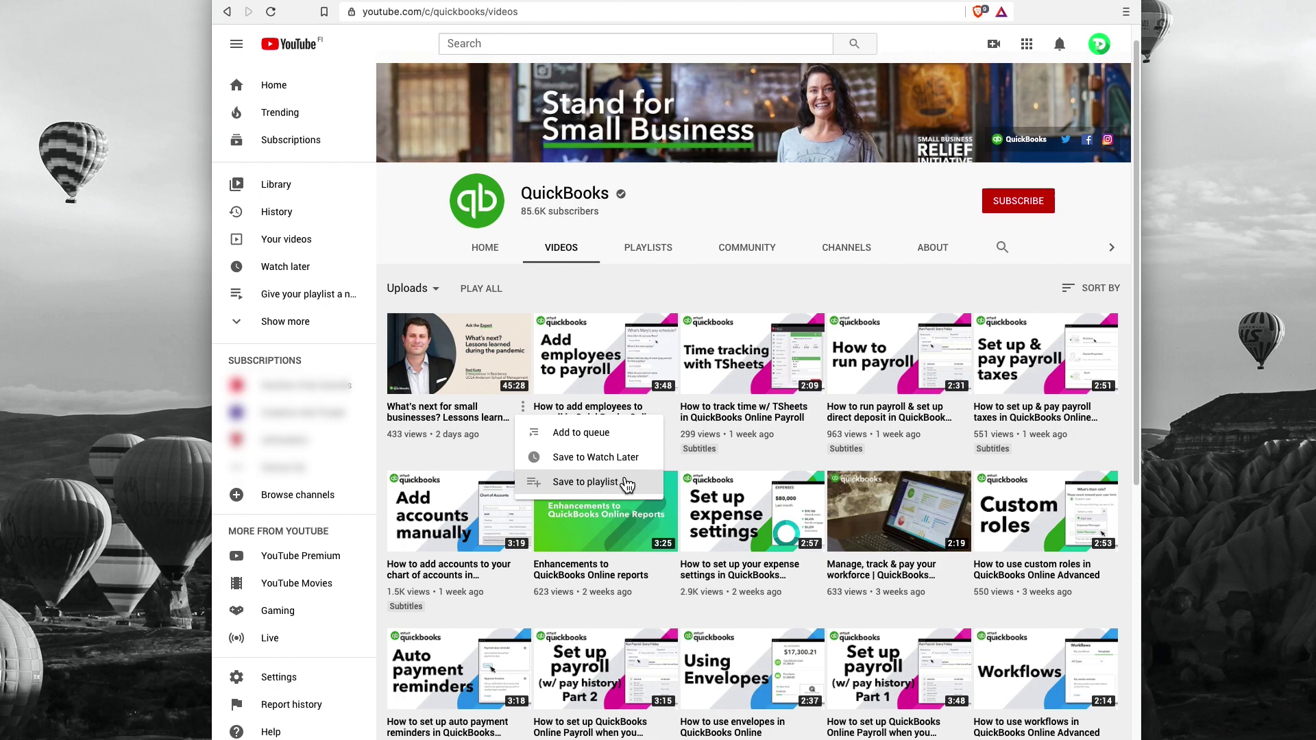
pyautogui.click(626, 483)
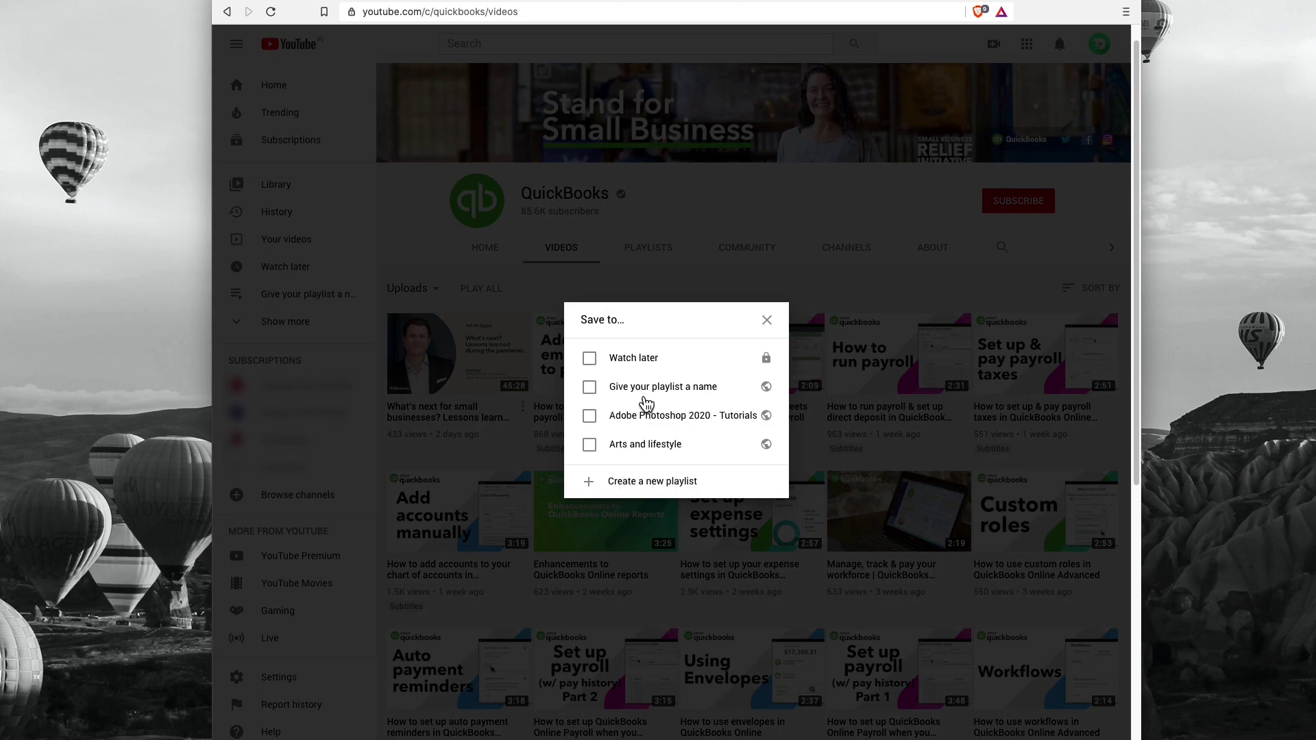
pyautogui.click(590, 389)
pyautogui.click(767, 320)
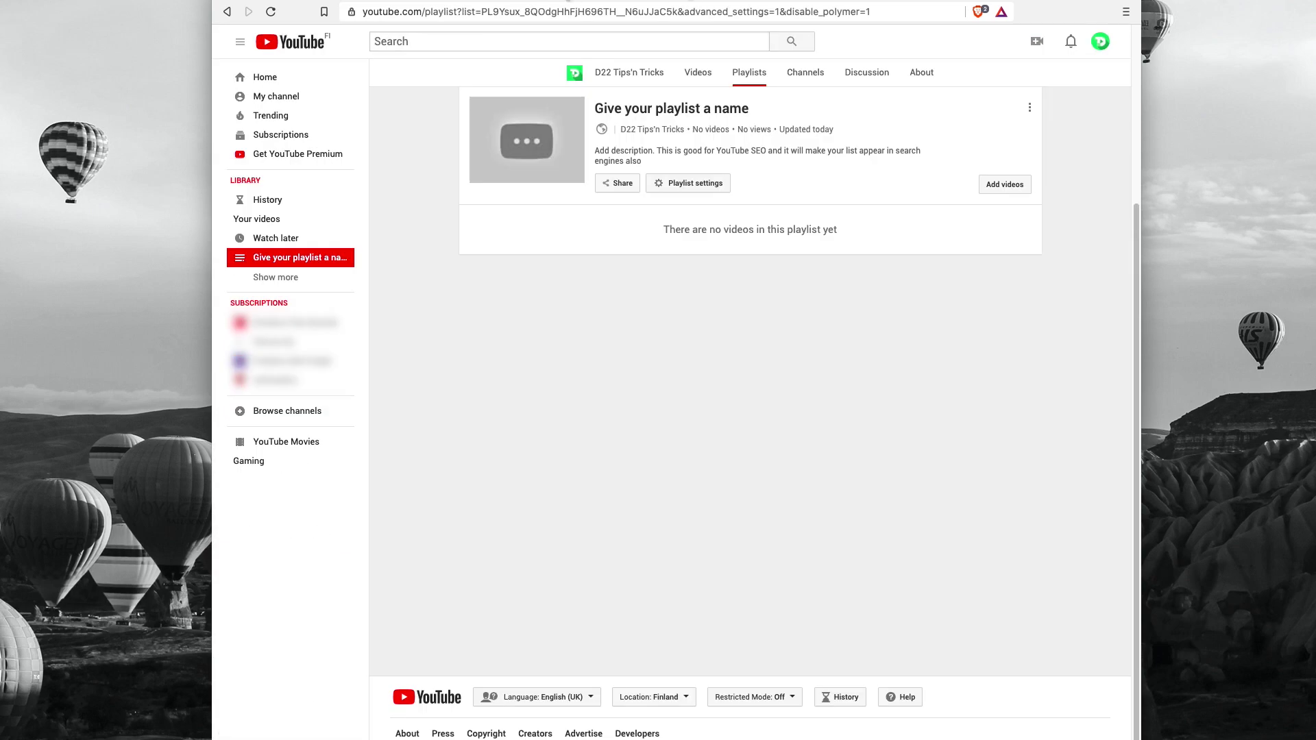
pyautogui.click(270, 11)
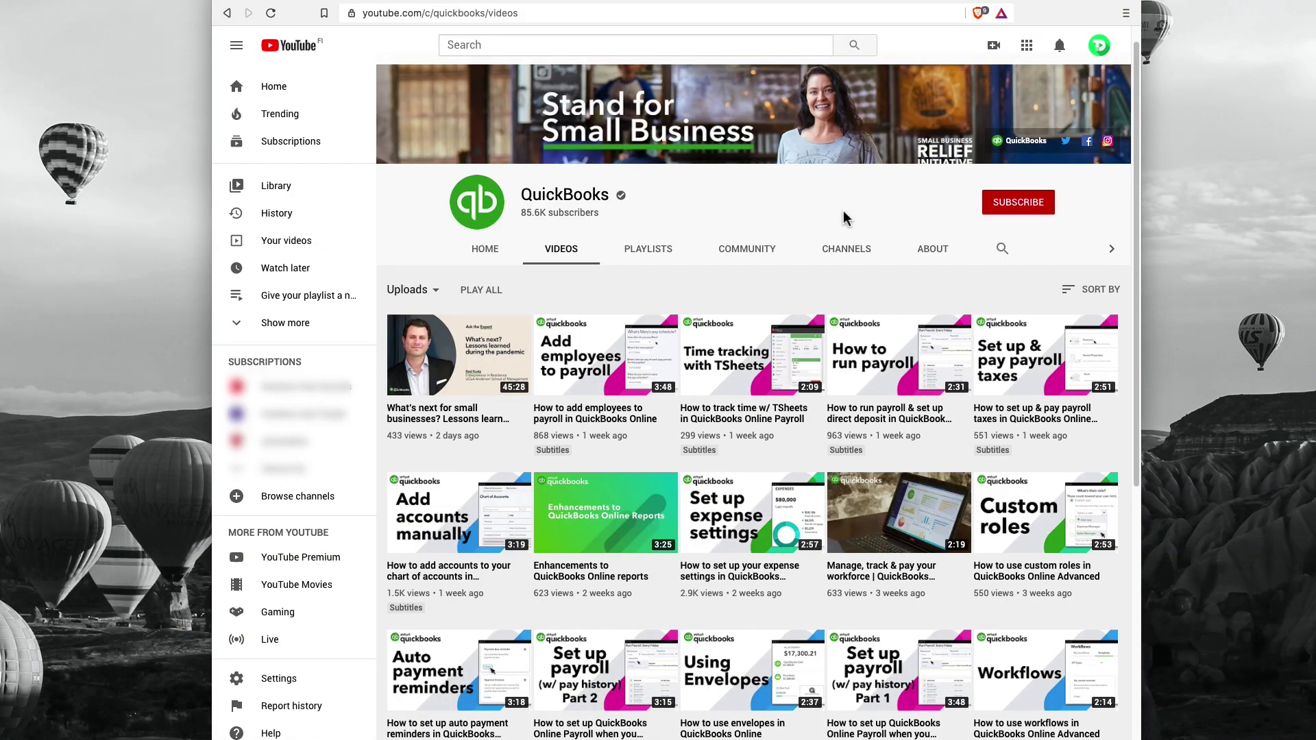
# - Save the payroll video to a new public playlist 'Give your Playlist another name' and open it
pyautogui.scroll(-2, 720, 335)
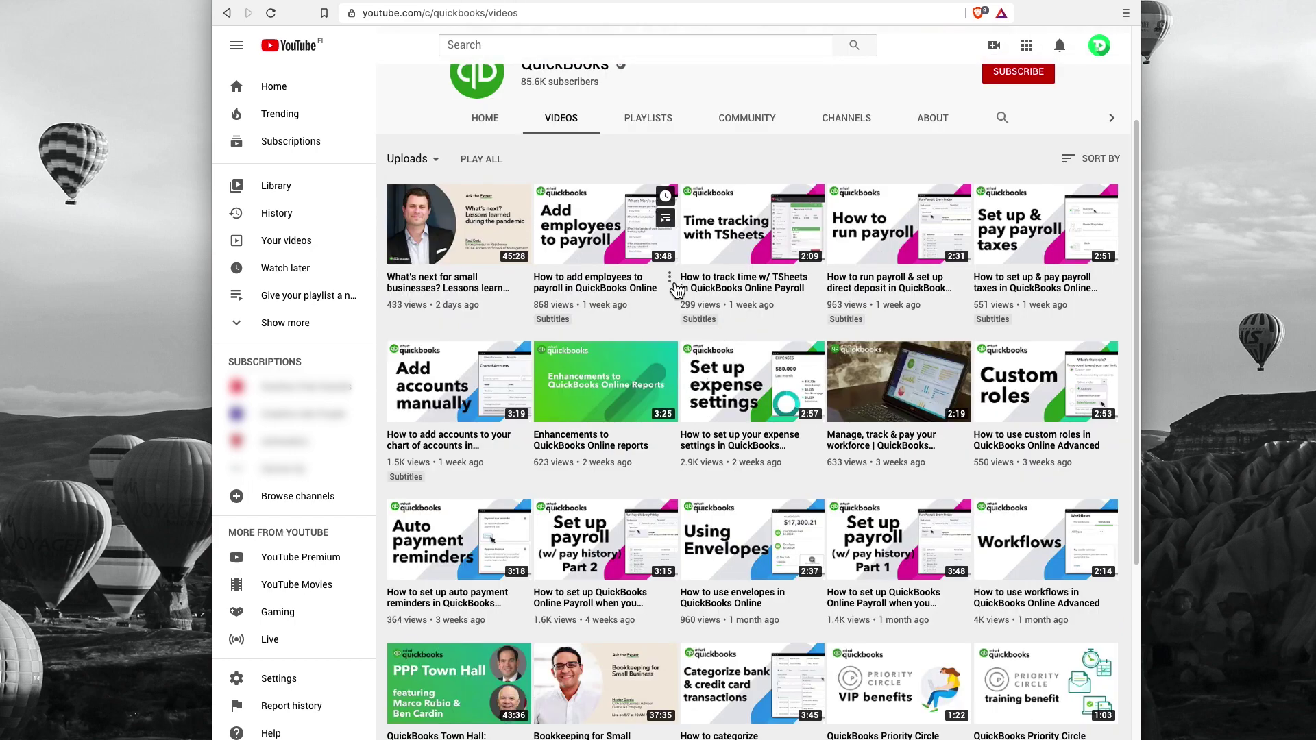
pyautogui.click(670, 278)
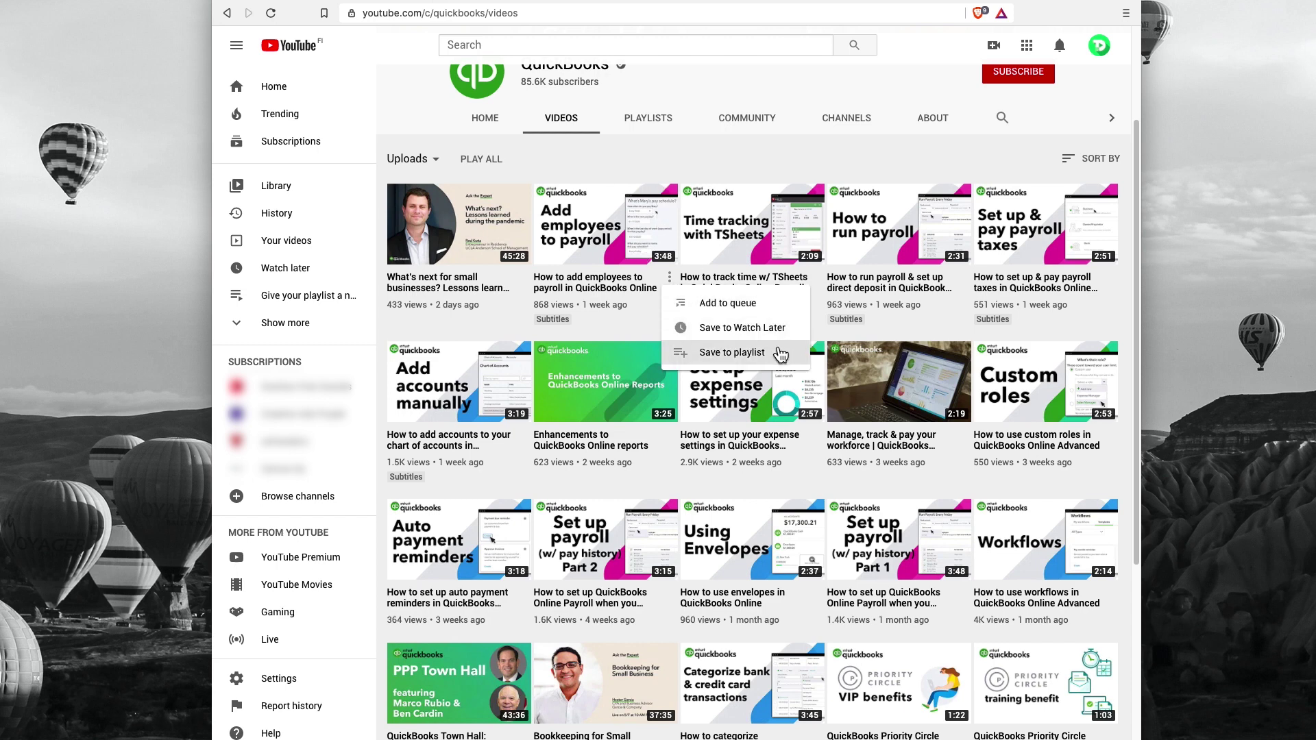
pyautogui.click(804, 360)
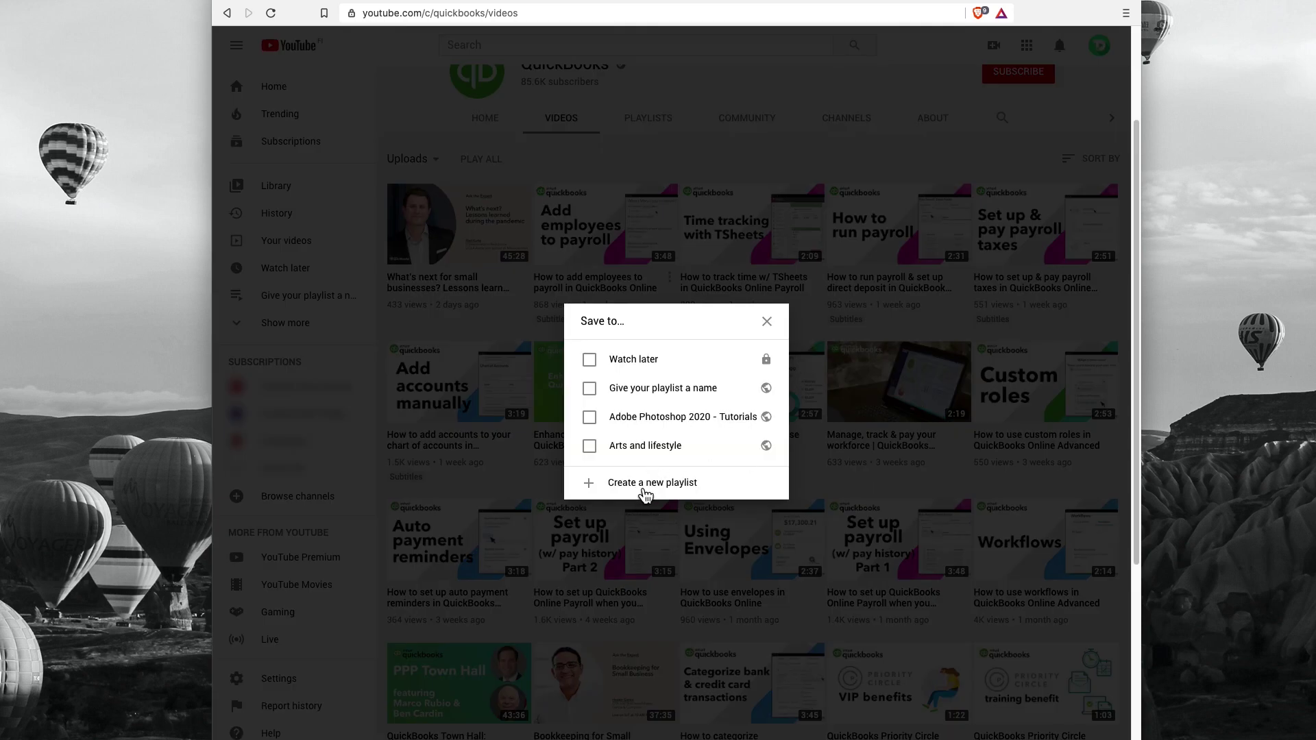
pyautogui.click(754, 491)
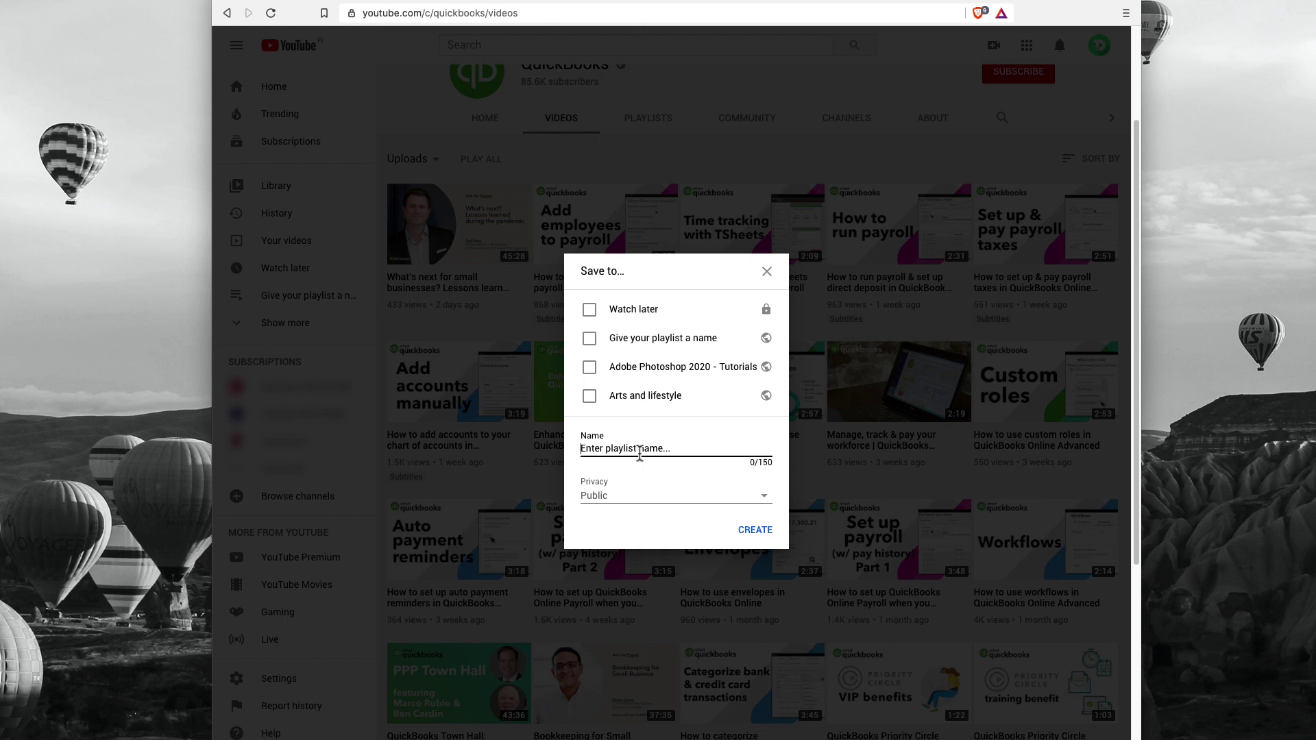
pyautogui.write('Give your Playlist another name')
pyautogui.click(731, 499)
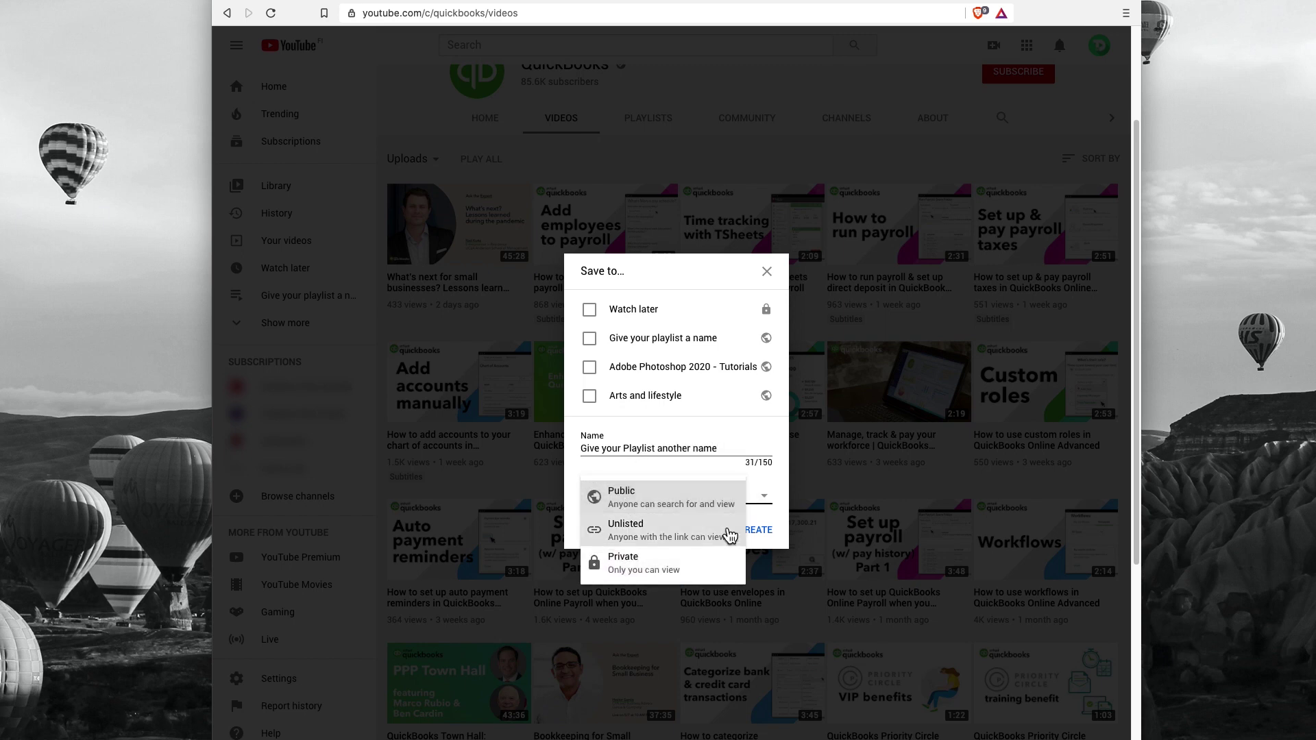
pyautogui.click(724, 501)
pyautogui.click(769, 533)
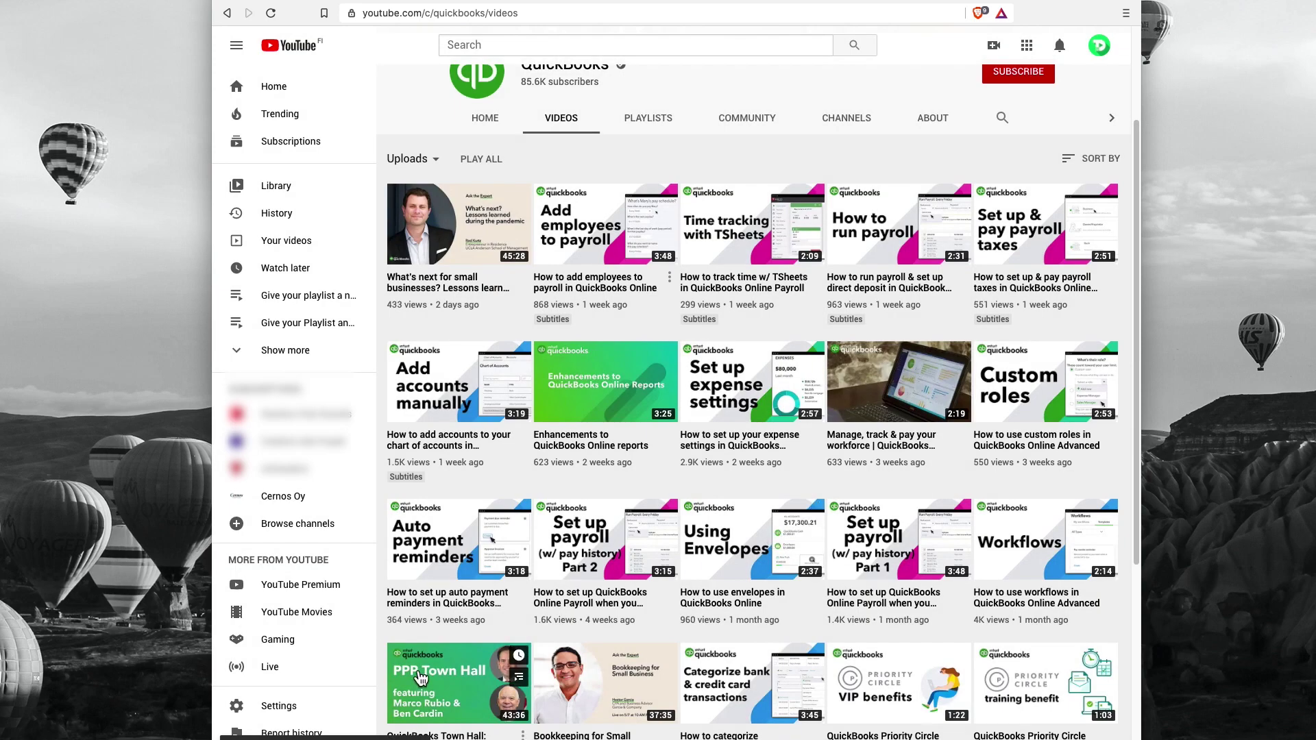
pyautogui.click(315, 325)
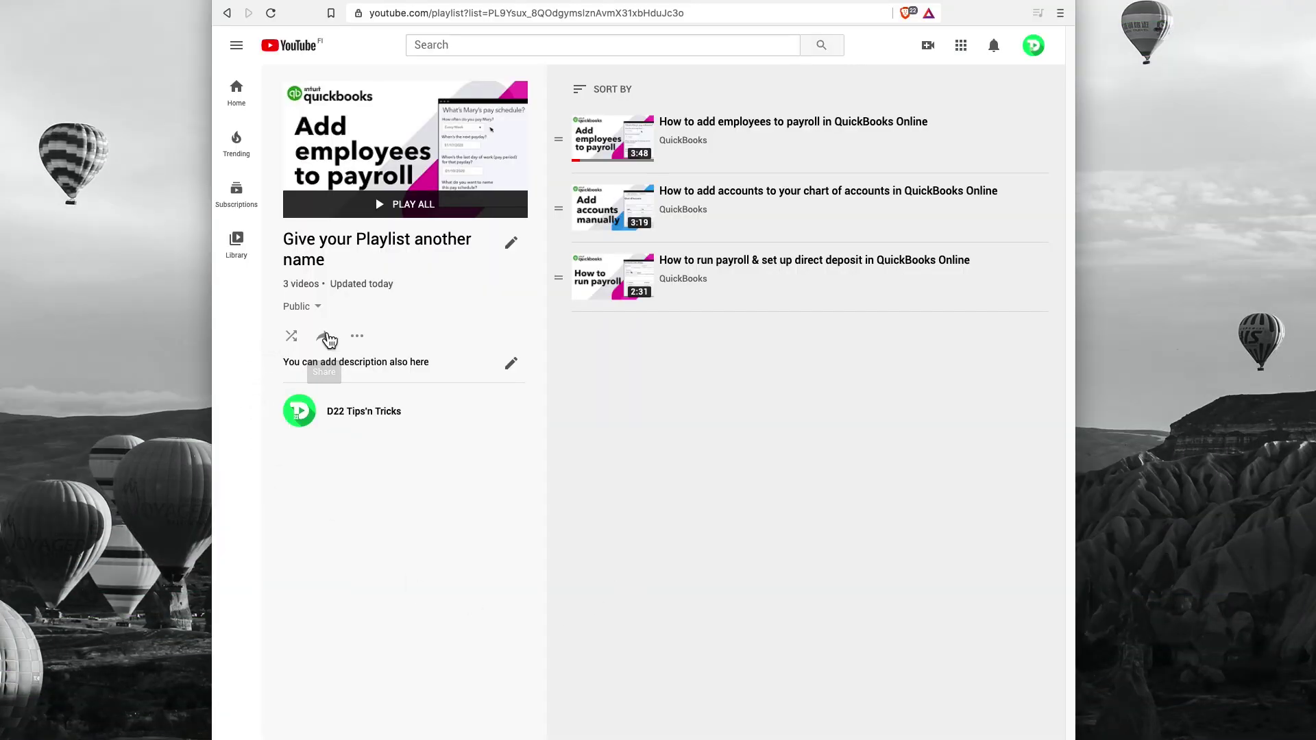
# - Copy the share link of the 'Give your Playlist another name' playlist
pyautogui.click(326, 337)
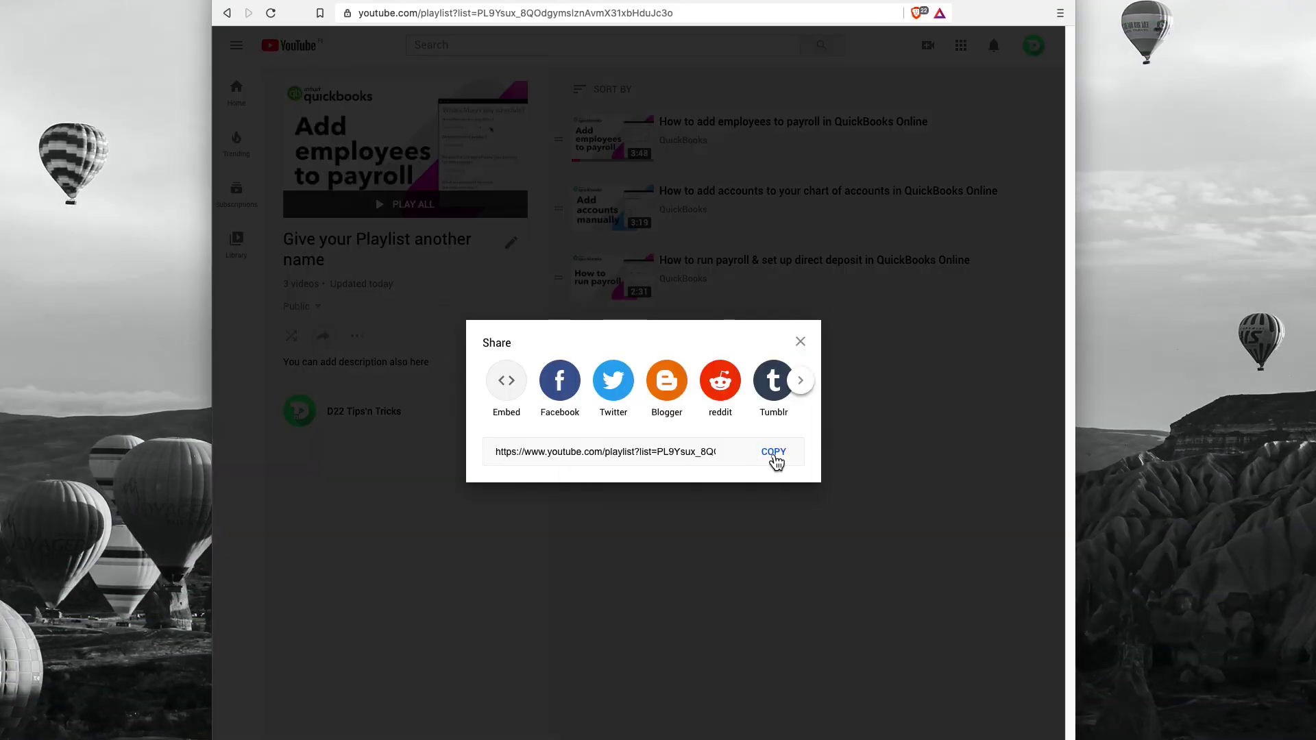
pyautogui.click(774, 453)
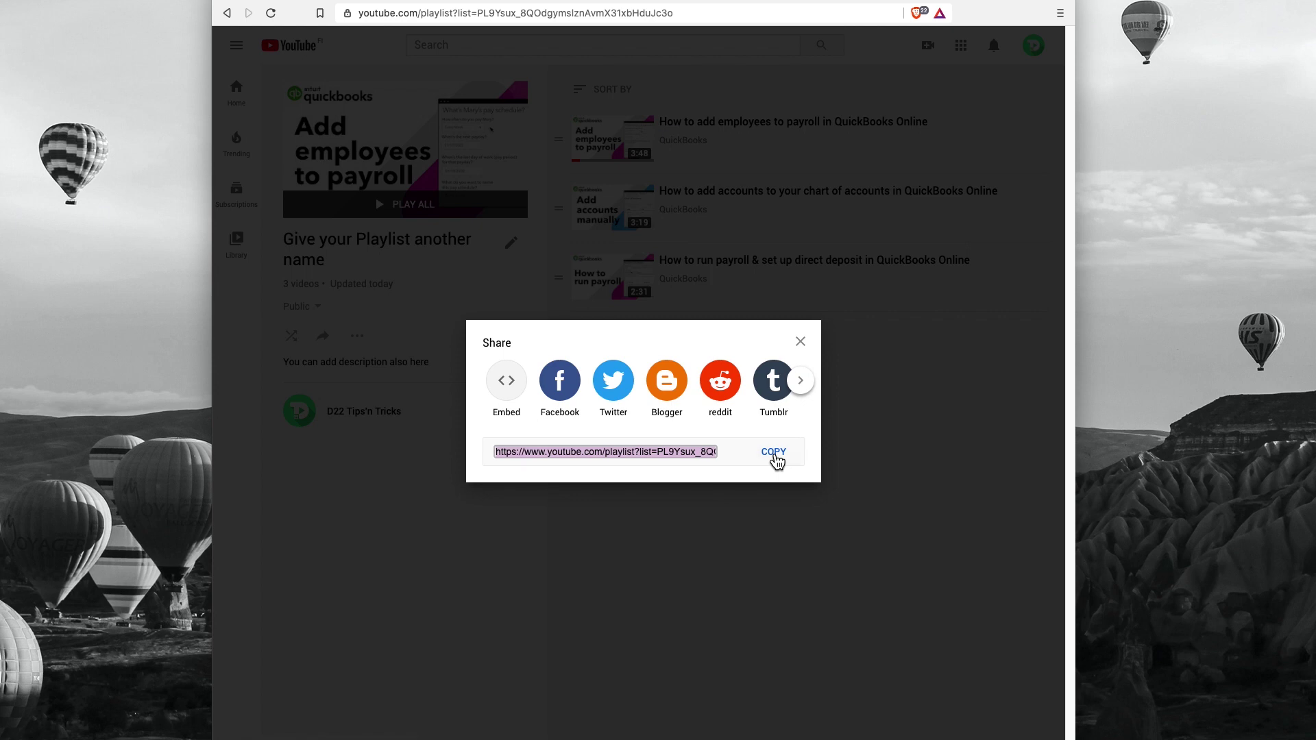
pyautogui.click(799, 342)
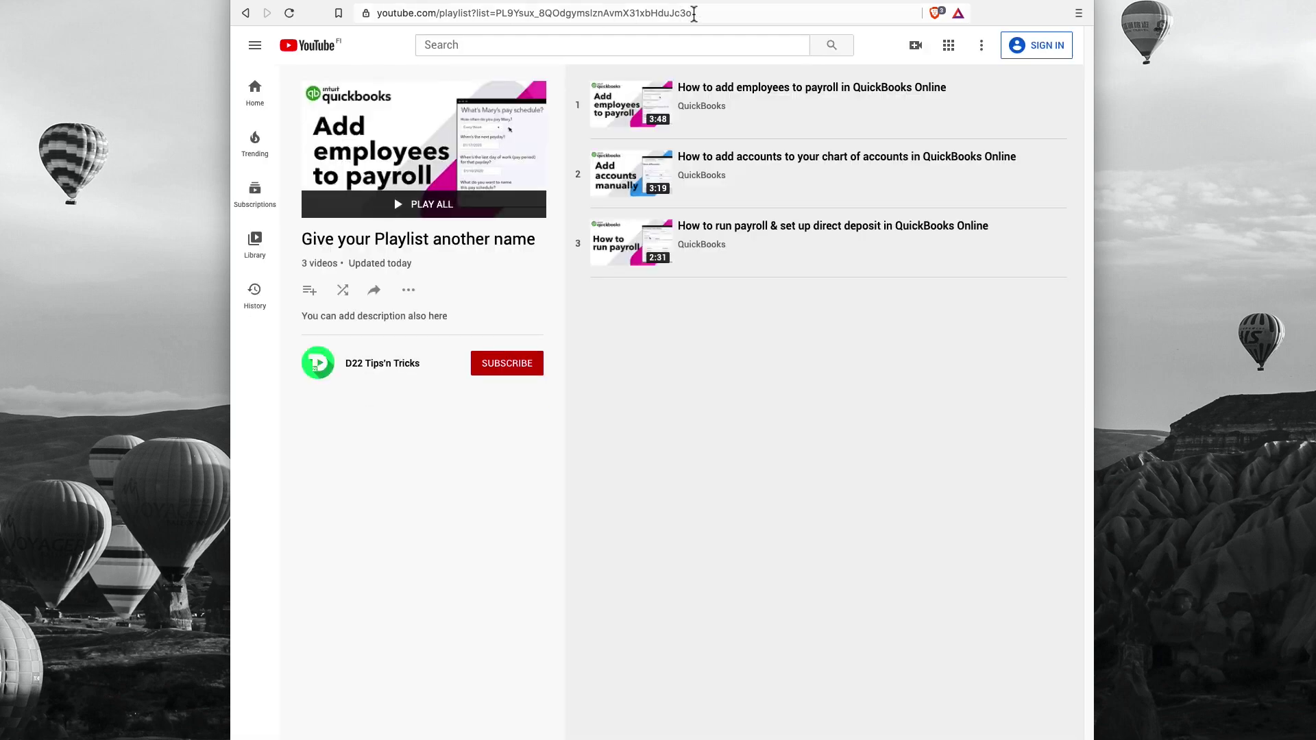
# - Play the playlist from its first video with looping on and quality set to 144p
pyautogui.click(775, 120)
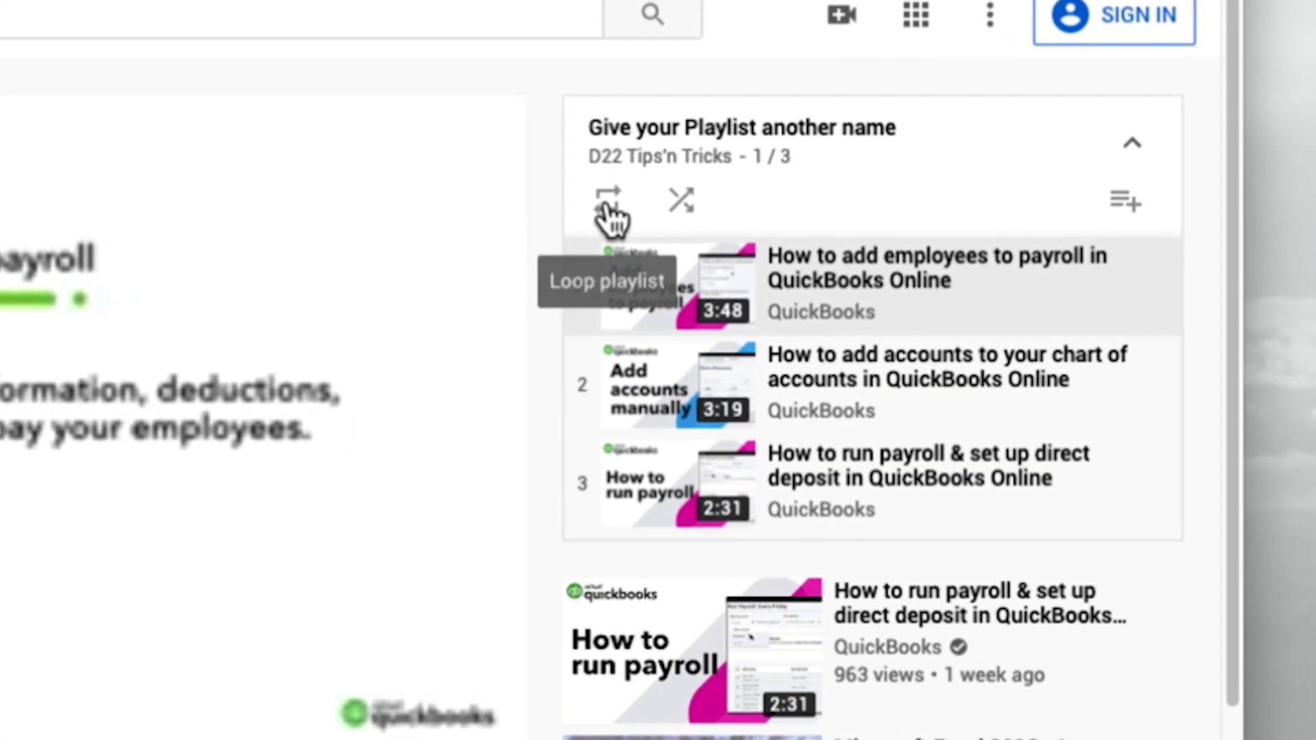
pyautogui.click(606, 206)
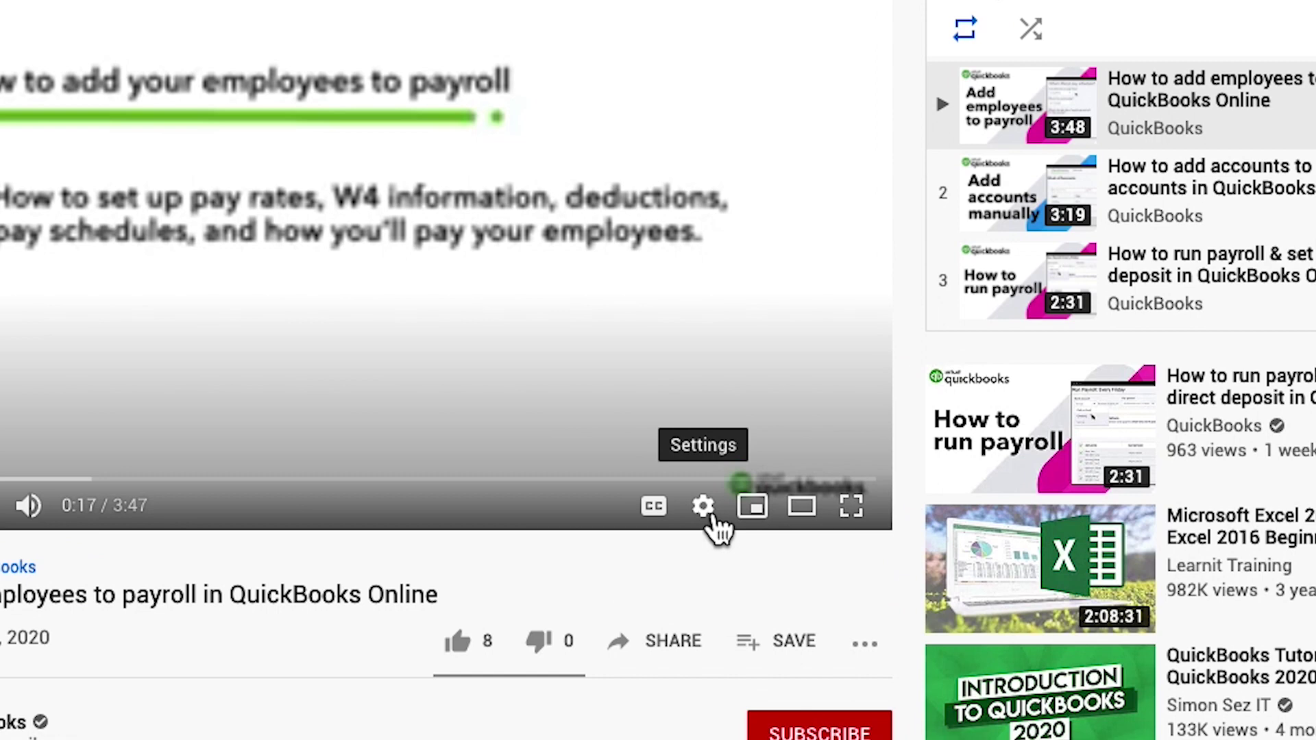
pyautogui.click(711, 519)
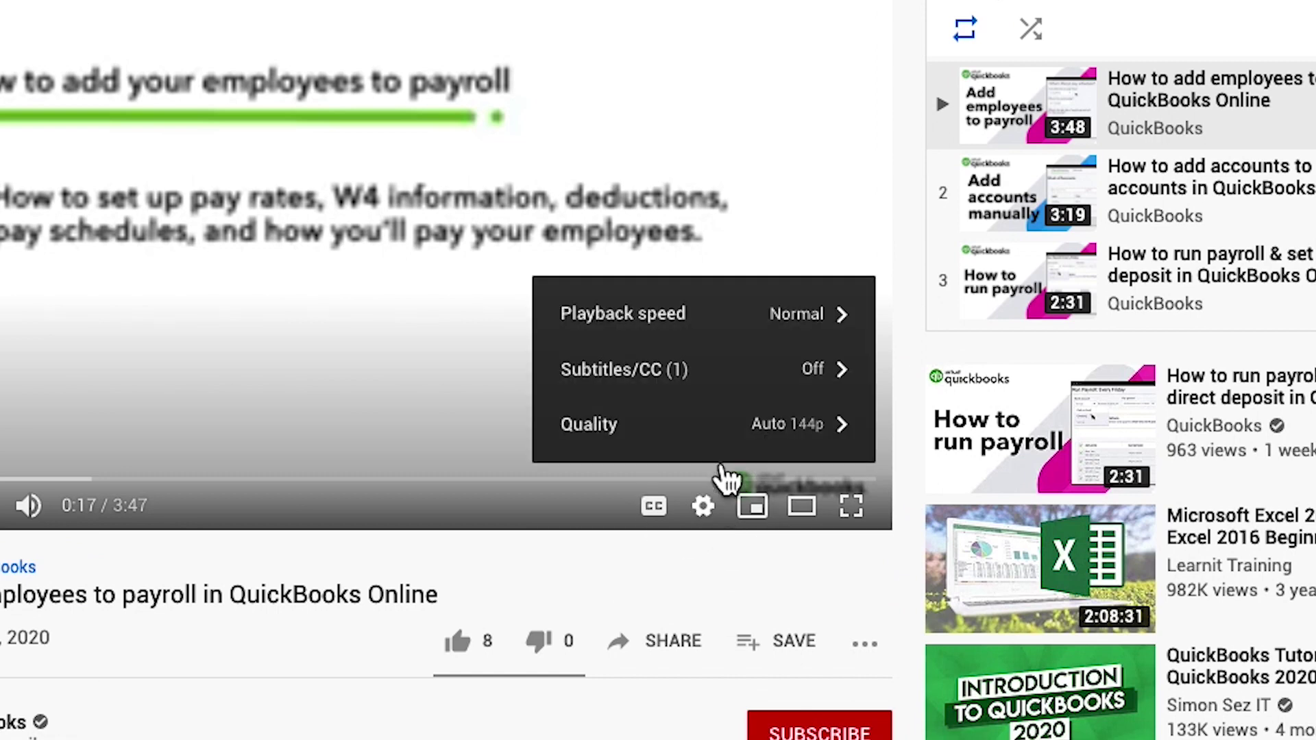
pyautogui.click(719, 442)
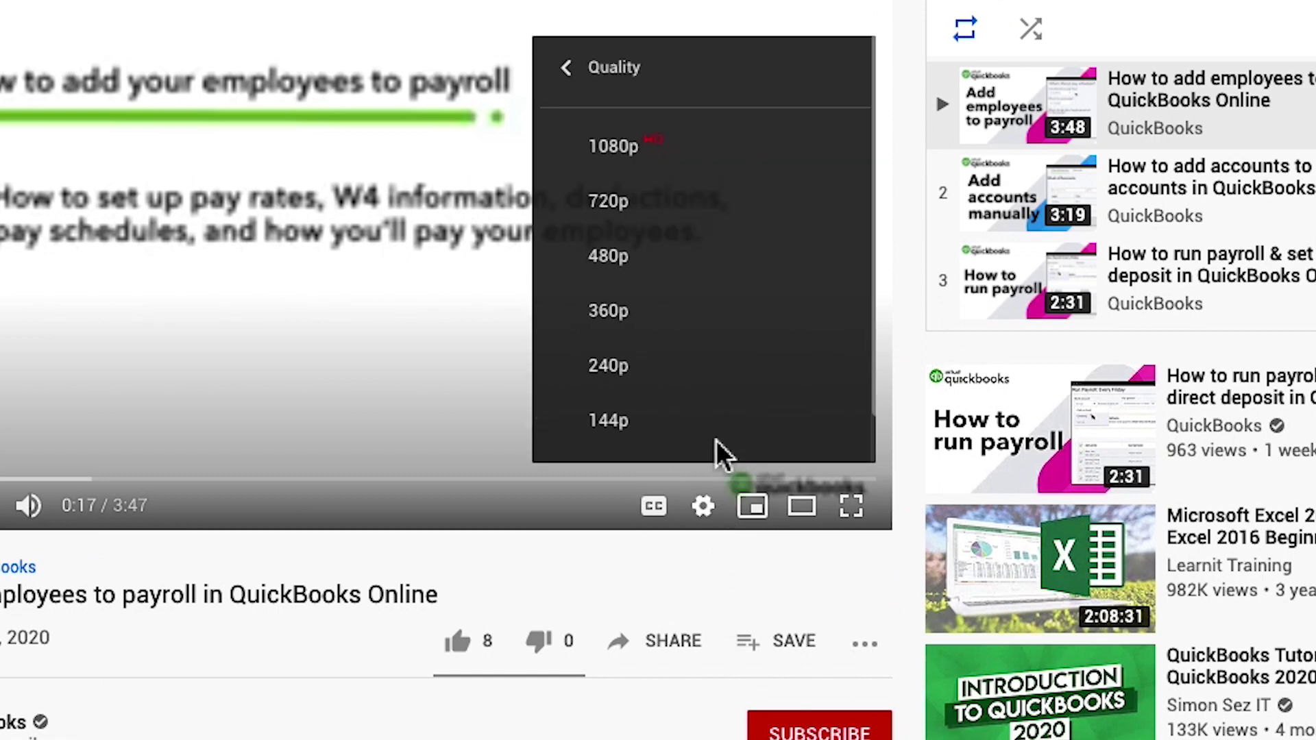
pyautogui.click(610, 421)
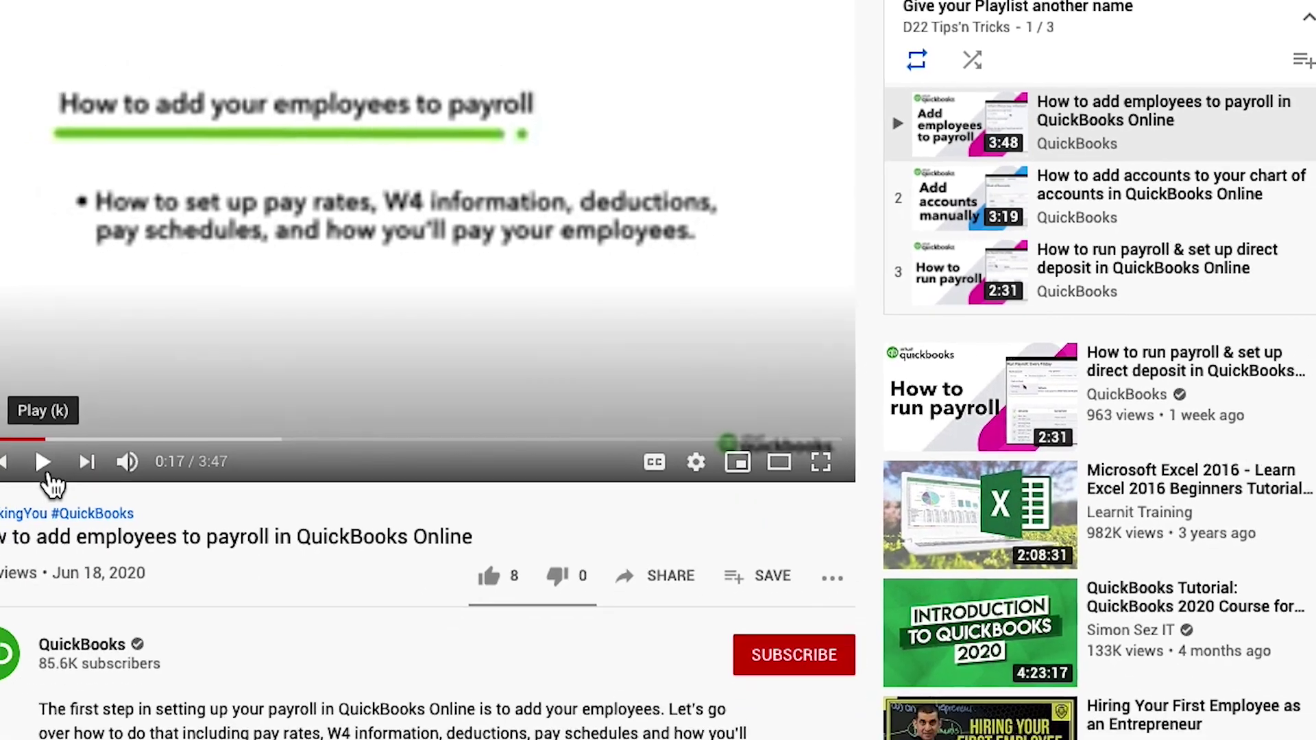
pyautogui.click(117, 438)
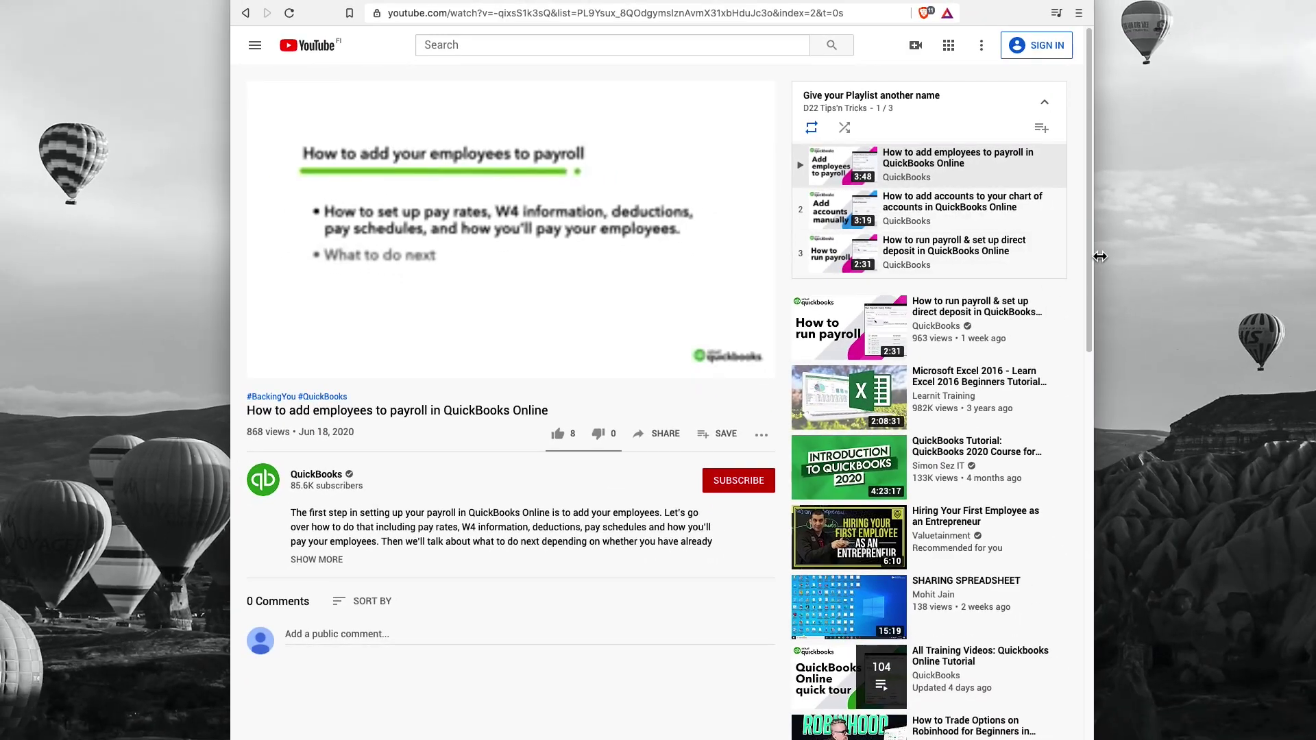
pyautogui.moveTo(1094, 252); pyautogui.dragTo(858, 253)
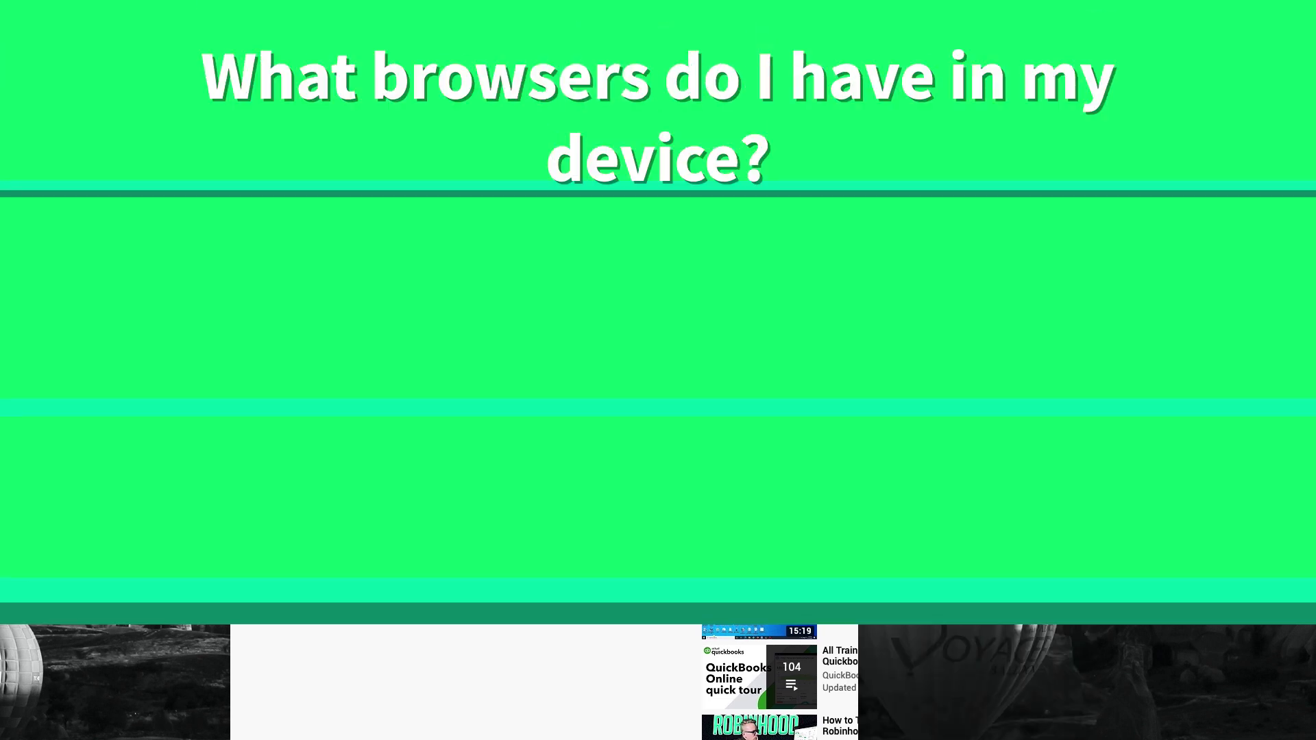